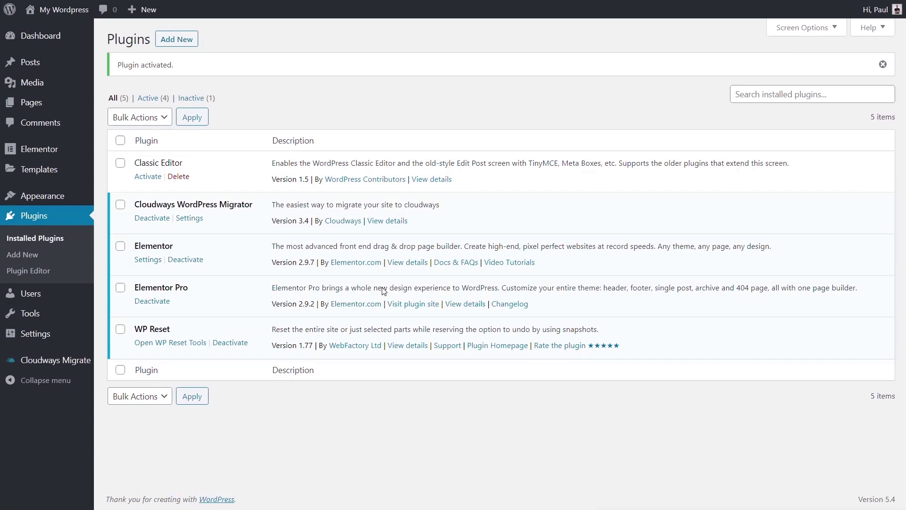
Open Cloudways Migrate from the WordPress admin sidebar.
click(57, 361)
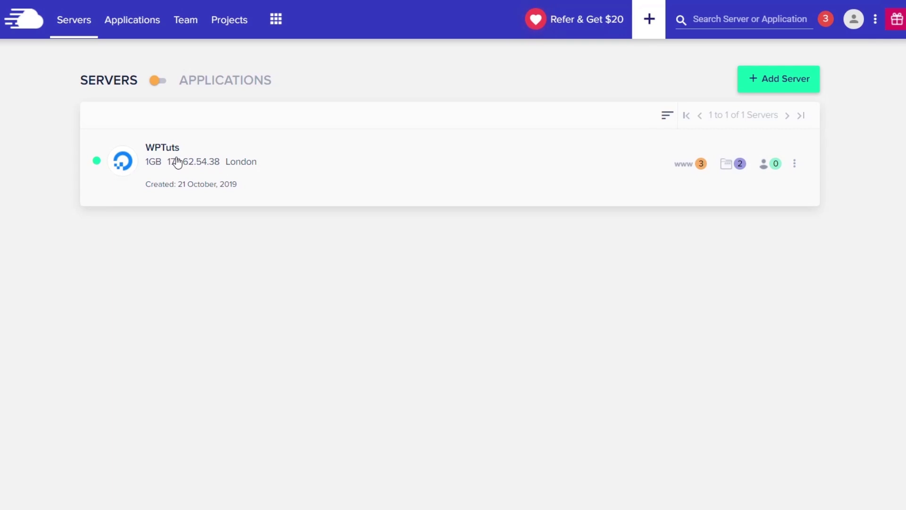
Switch Cloudways to the Applications list and begin adding a new application.
click(159, 80)
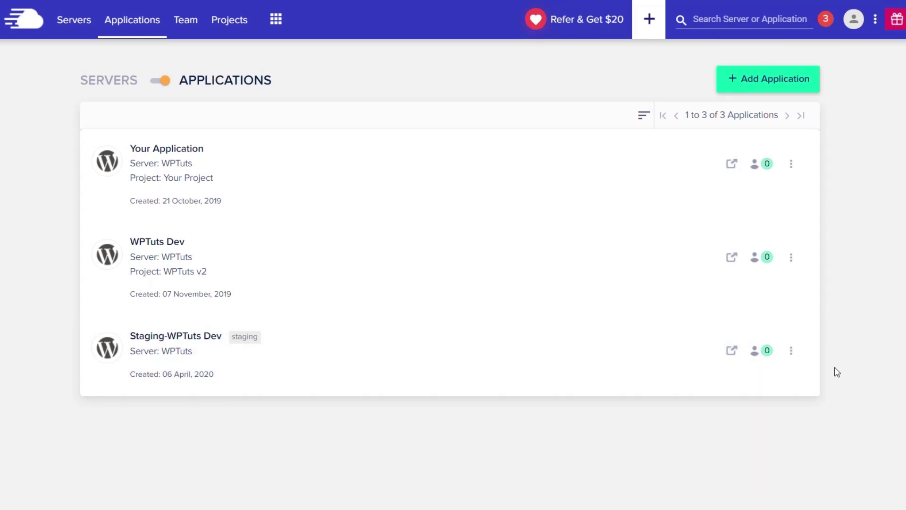
click(759, 85)
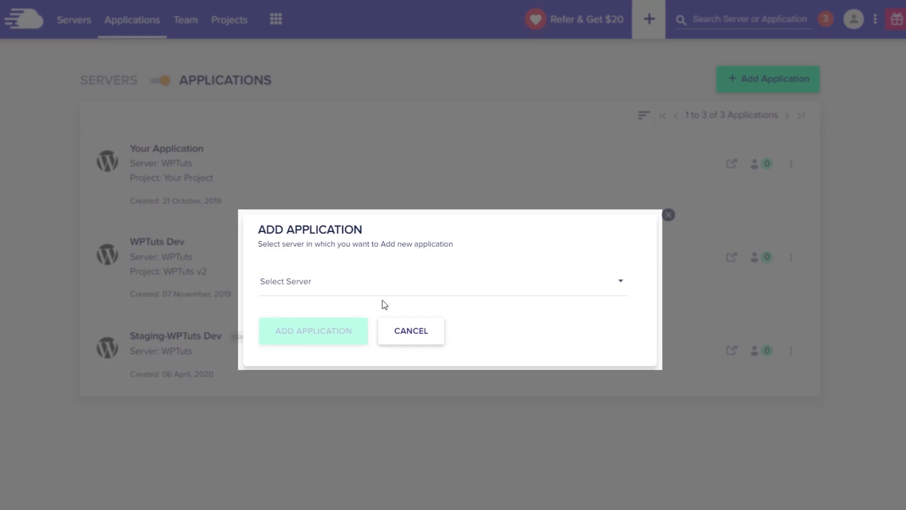
Choose the WPTuts server for the new application and confirm.
click(386, 292)
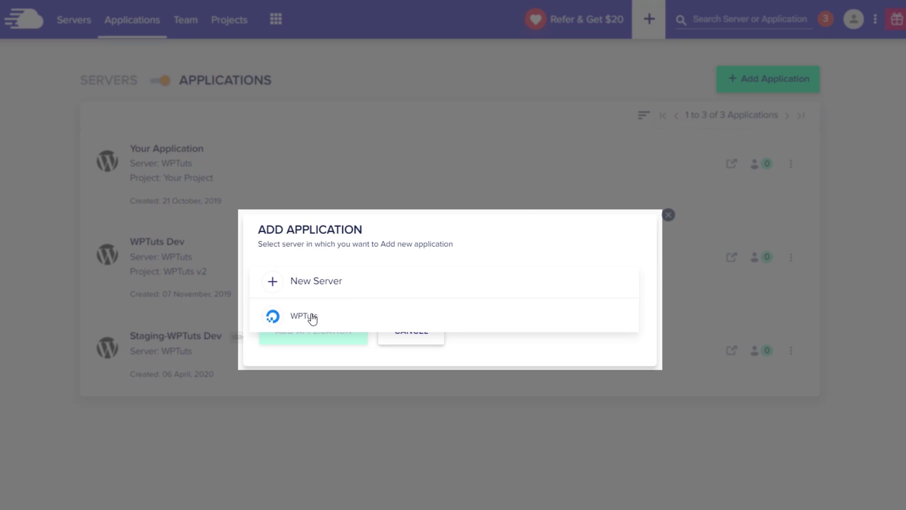
click(312, 318)
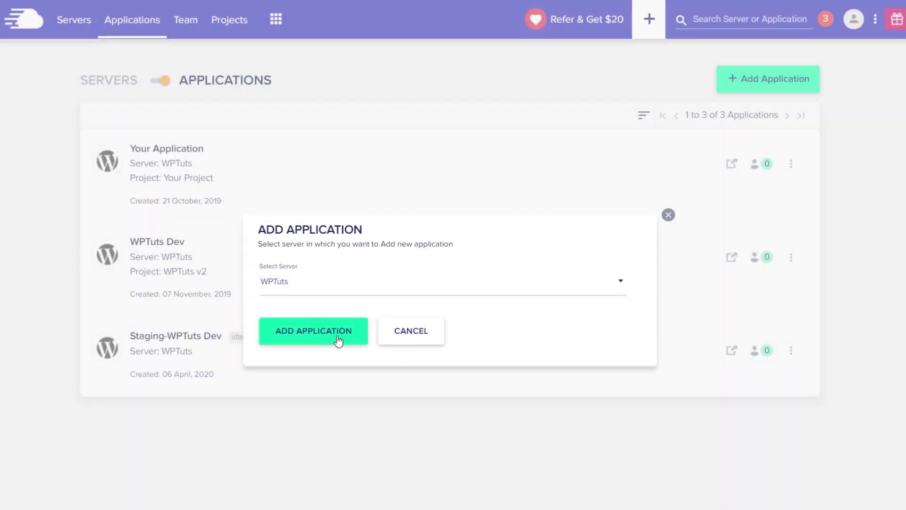
click(337, 338)
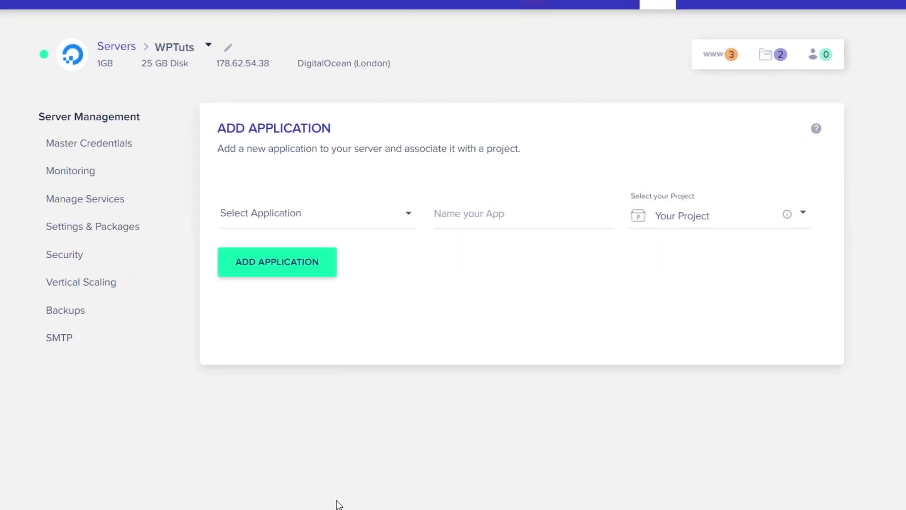
Fill the form with WordPress Version 5.3, app name 'Migration Test', and project Your Project.
click(355, 214)
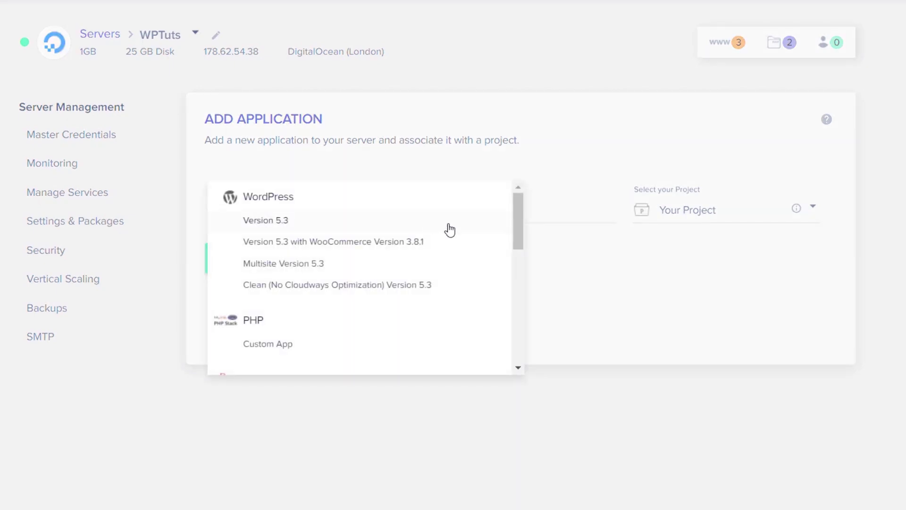
mouse_move(518, 225)
mouse_down()
mouse_move(524, 286)
mouse_move(524, 214)
mouse_up()
click(263, 226)
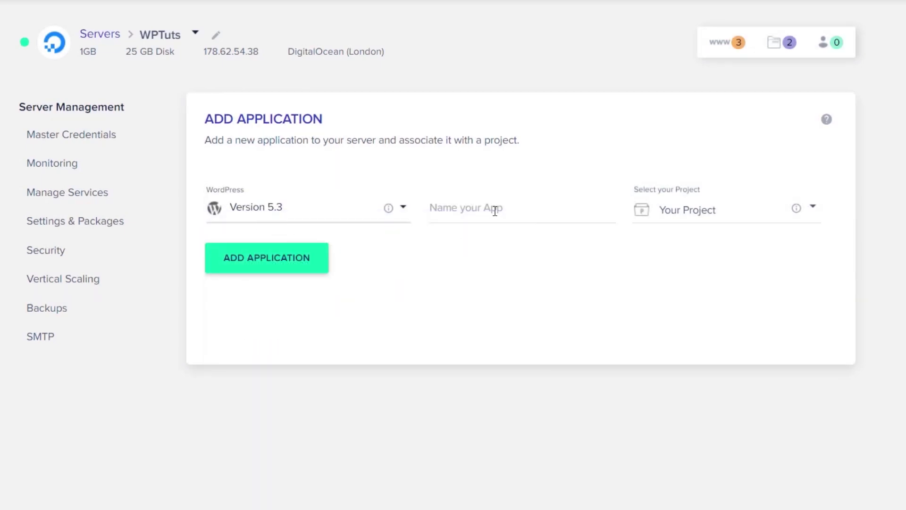
click(494, 211)
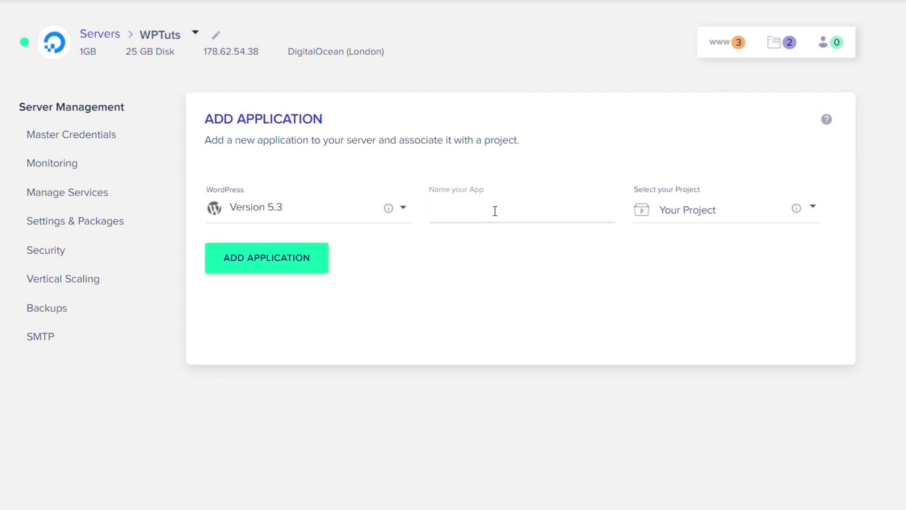
text(Migration Test)
click(813, 208)
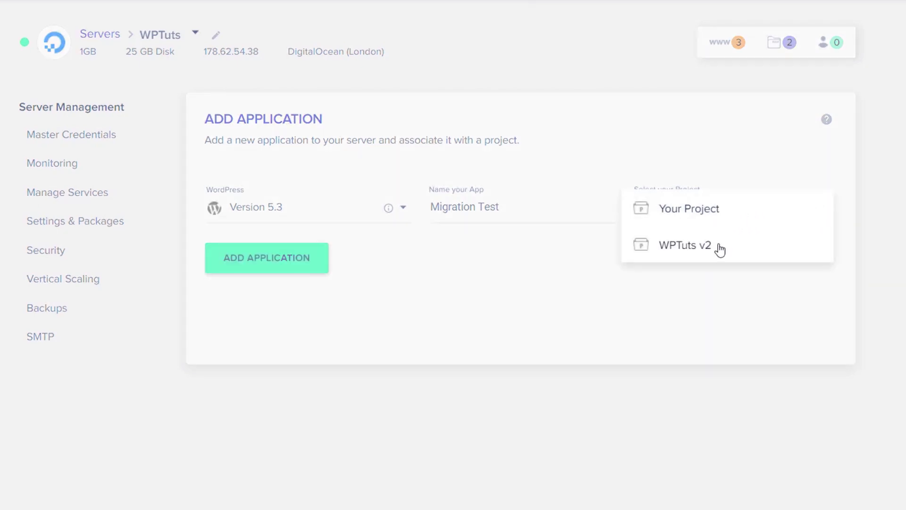
click(708, 210)
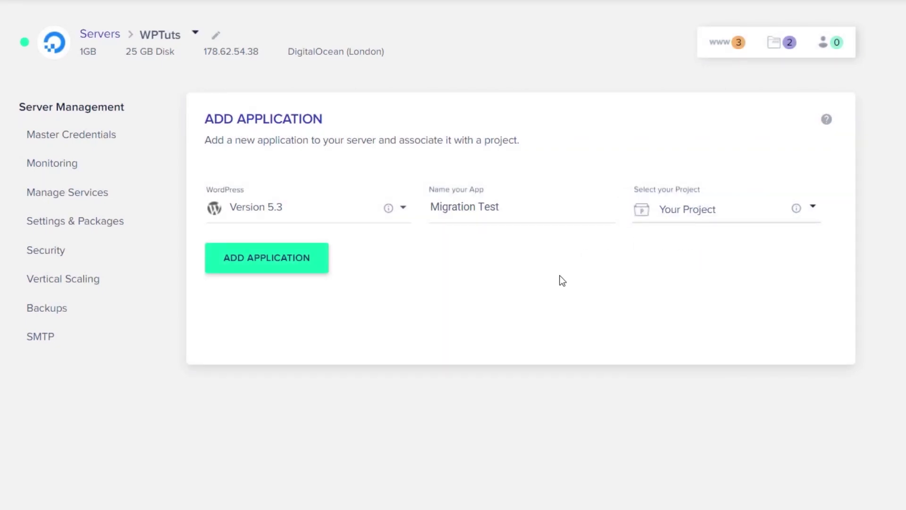
Create the Migration Test app, then open its details from the Applications list.
click(291, 265)
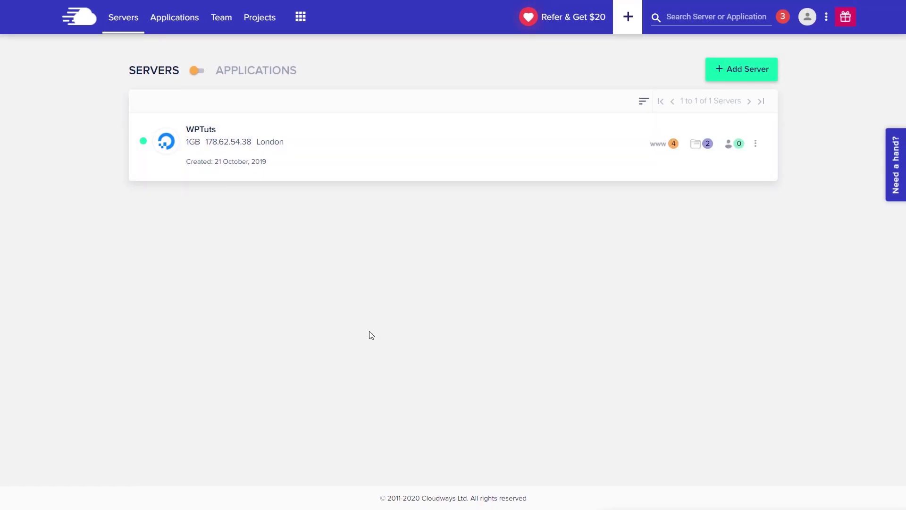
click(204, 71)
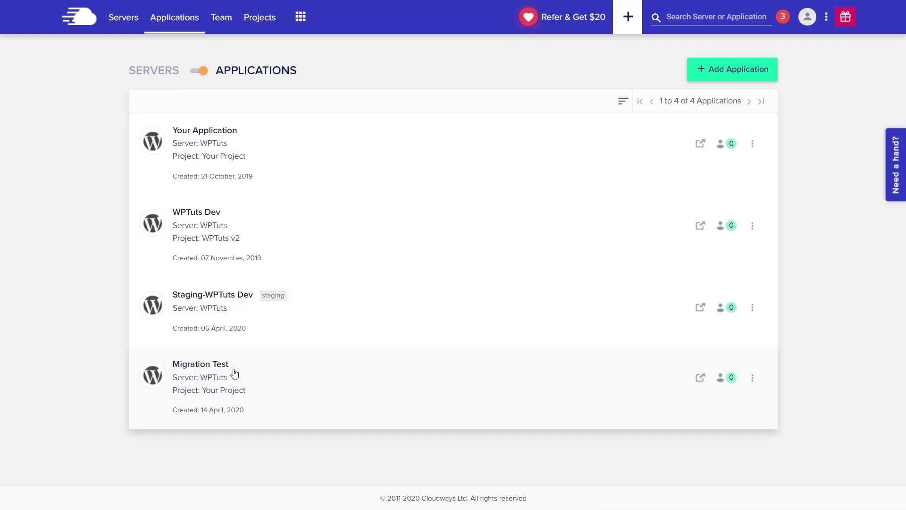
click(186, 389)
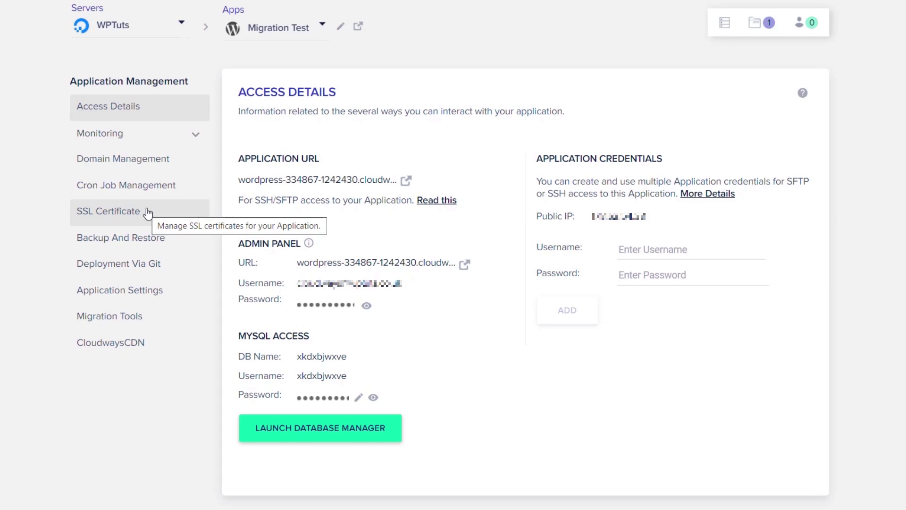
View the Migration Test app's SSL Certificate settings, then return to its Access Details.
click(146, 212)
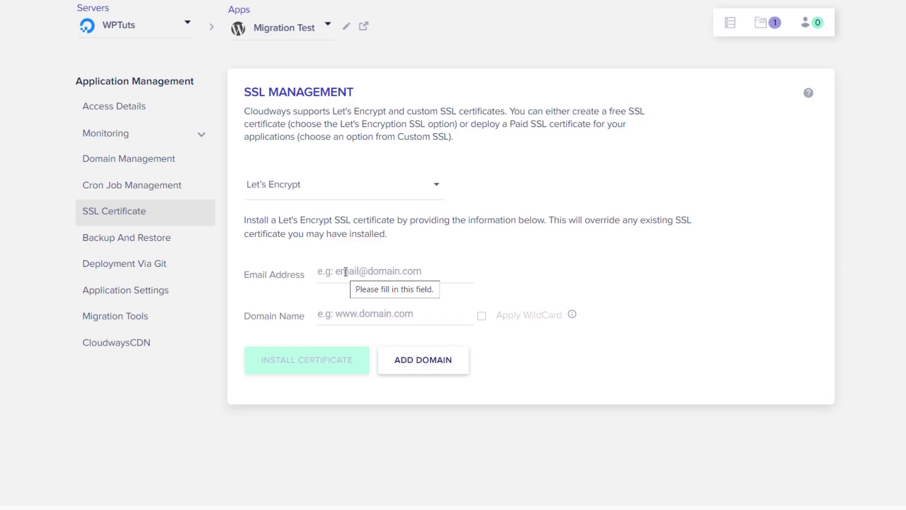
click(113, 115)
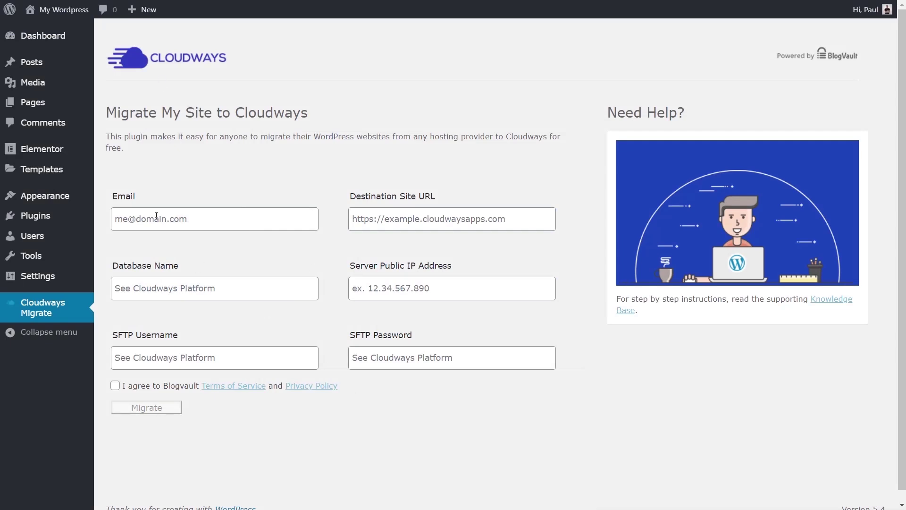
Enter the contact email and paste the application URL as the Destination Site URL.
click(264, 218)
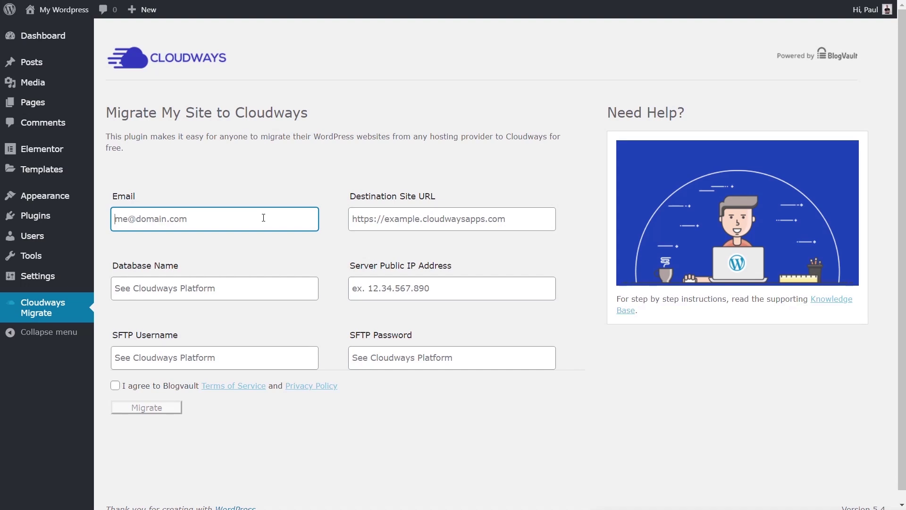
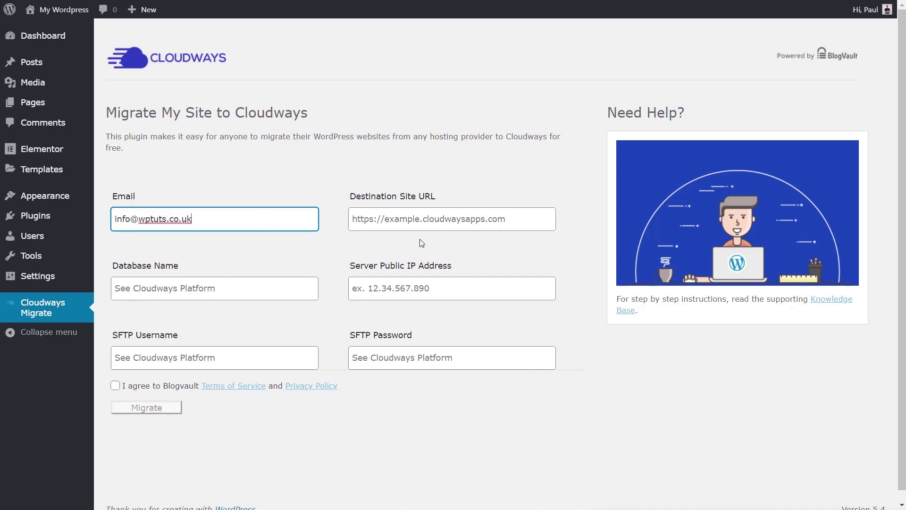
click(402, 222)
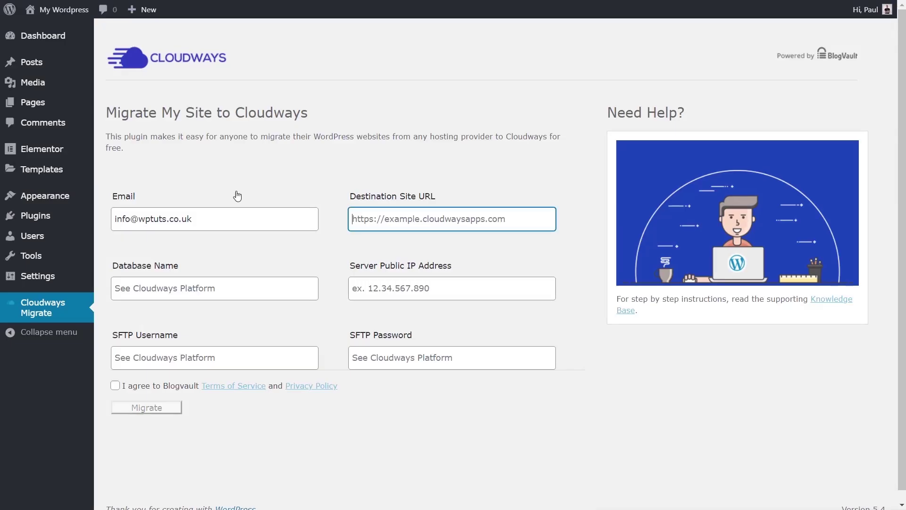
text(https://wordpress-334867-1242430.cloudwaysapps.com/)
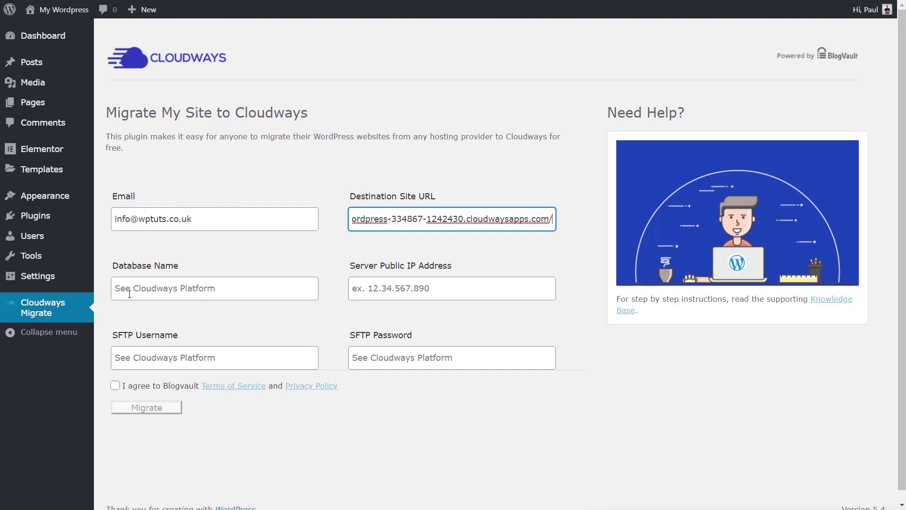
Copy the database name xkdxbjwxve and the server's public IP from Cloudways into the form.
click(278, 0)
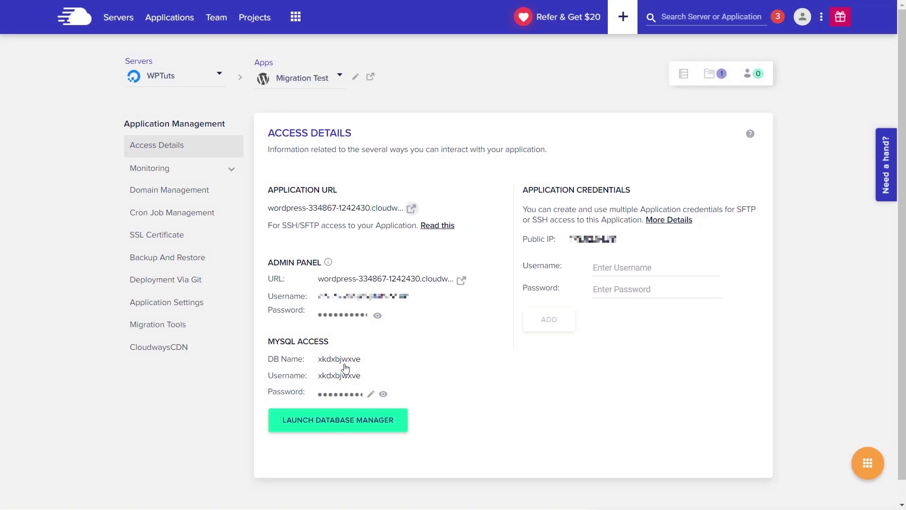
click(345, 364)
key(alt+Tab)
click(173, 291)
key(ctrl+v)
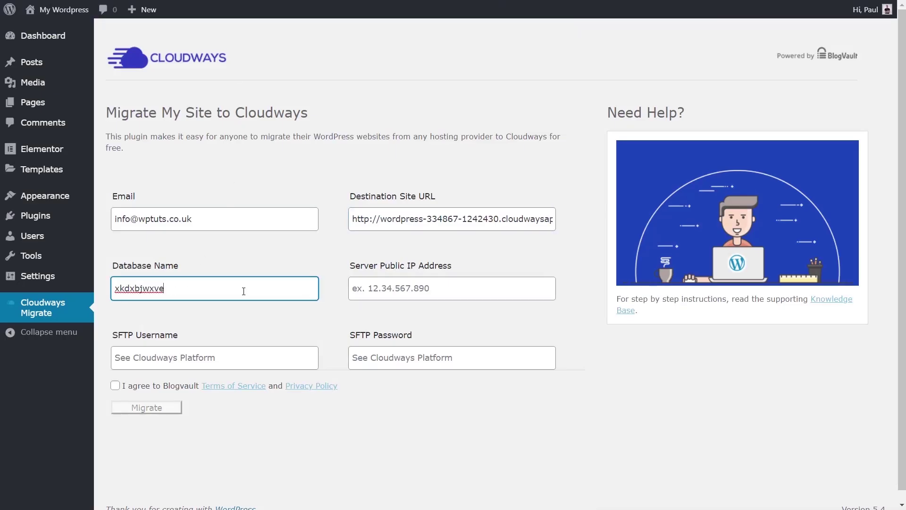
key(alt+Tab)
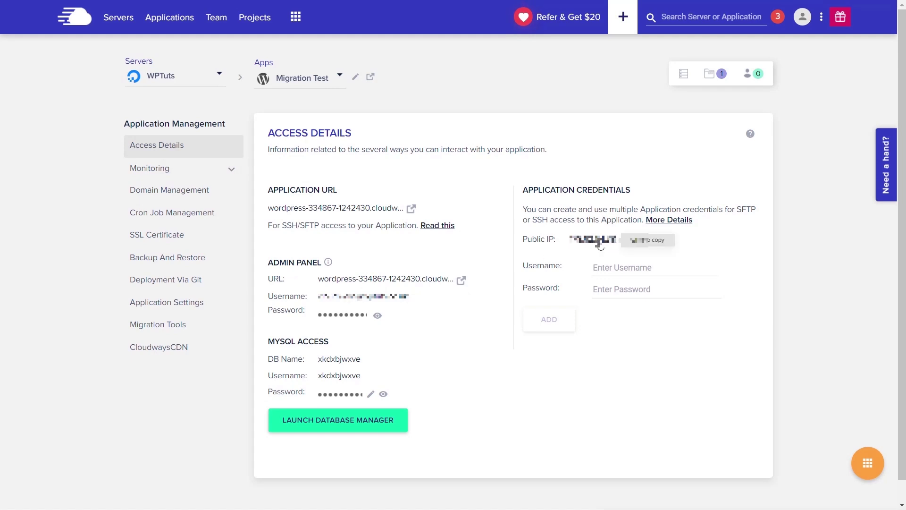
click(600, 245)
key(alt+Tab)
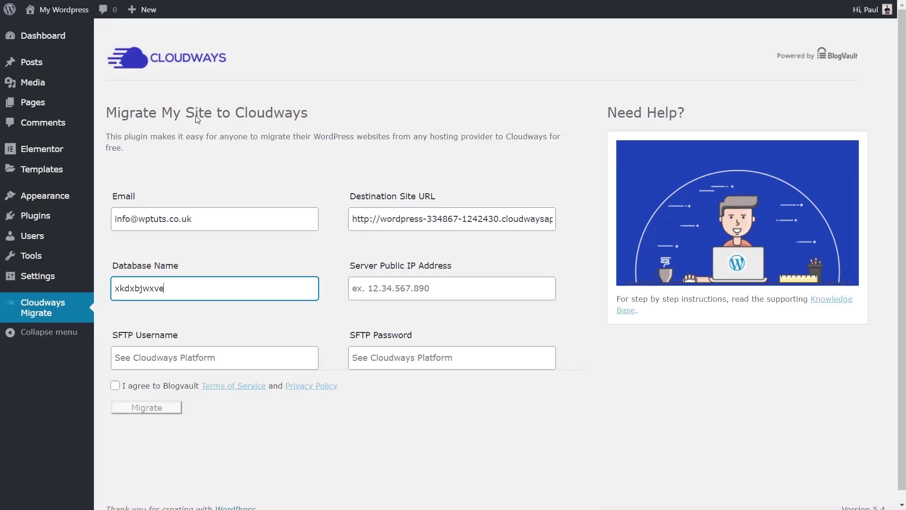
click(390, 286)
key(ctrl+v)
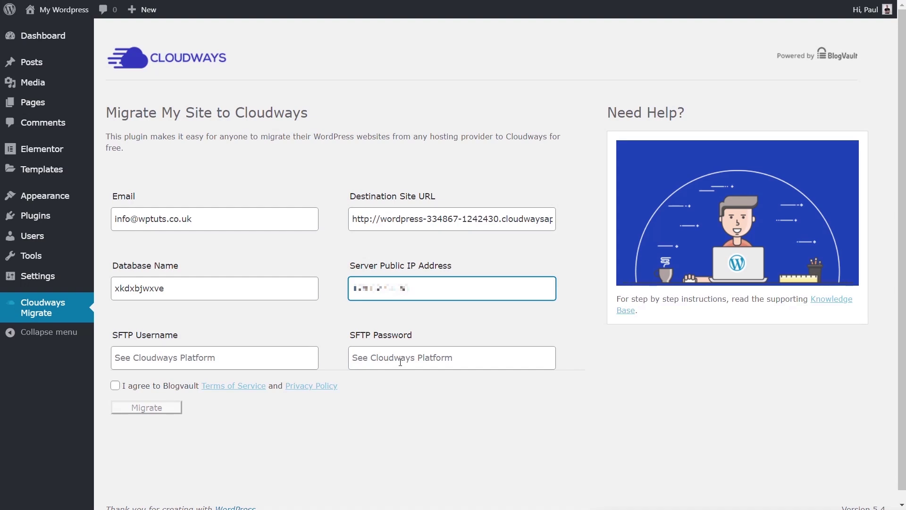
key(ctrl+Tab)
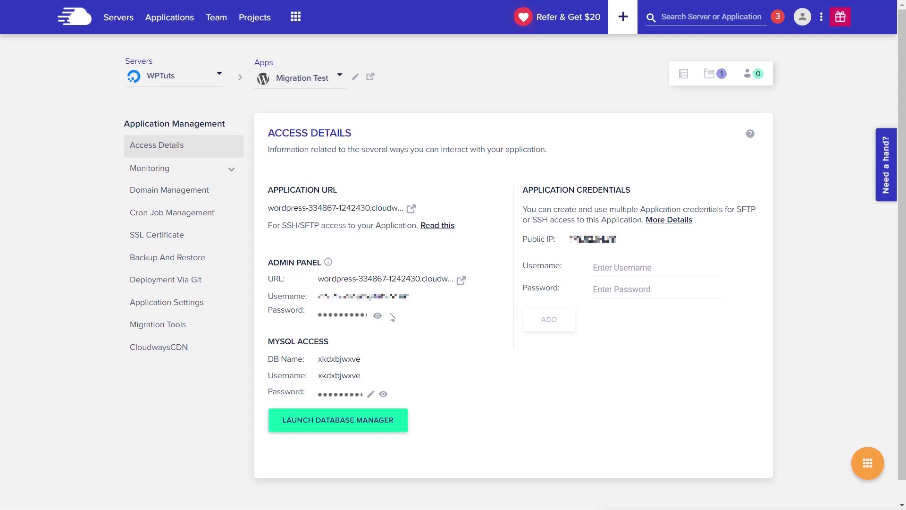
click(127, 18)
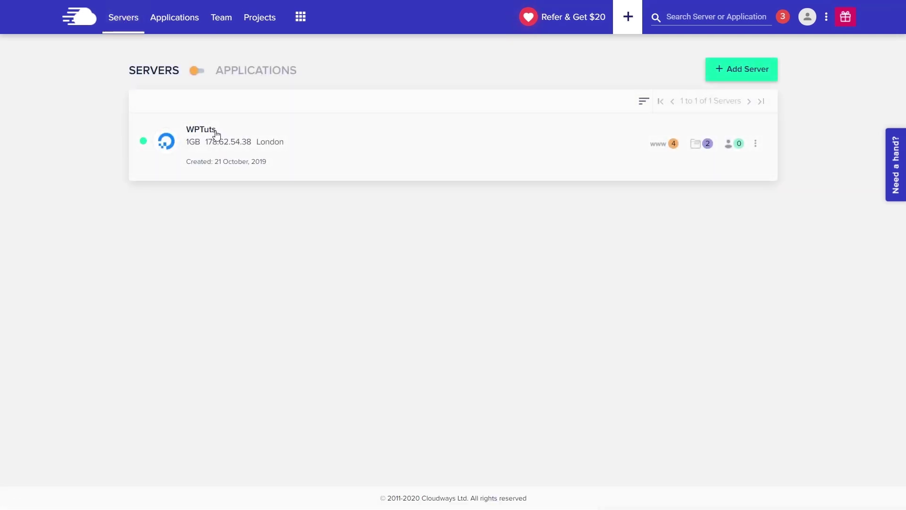
Fill the SFTP fields with WPTuts master credentials, accept BlogVault's terms, and submit the migration.
click(211, 134)
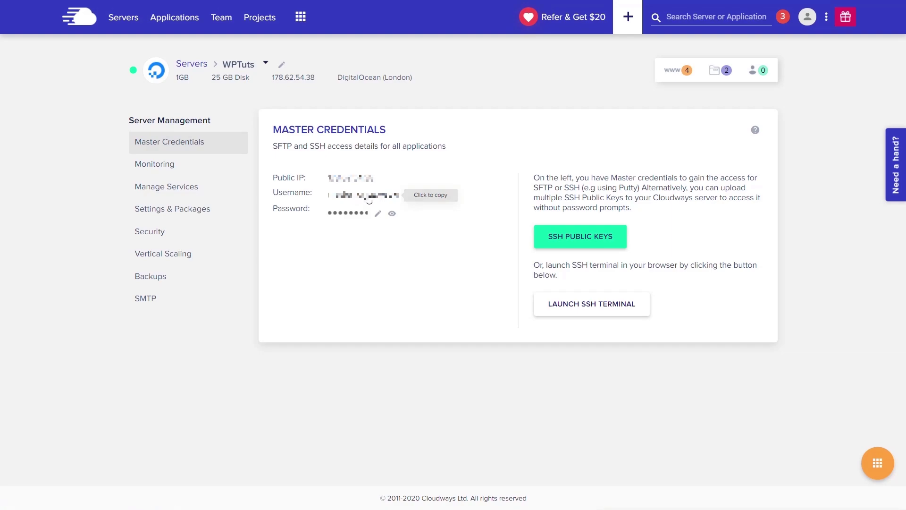
click(369, 198)
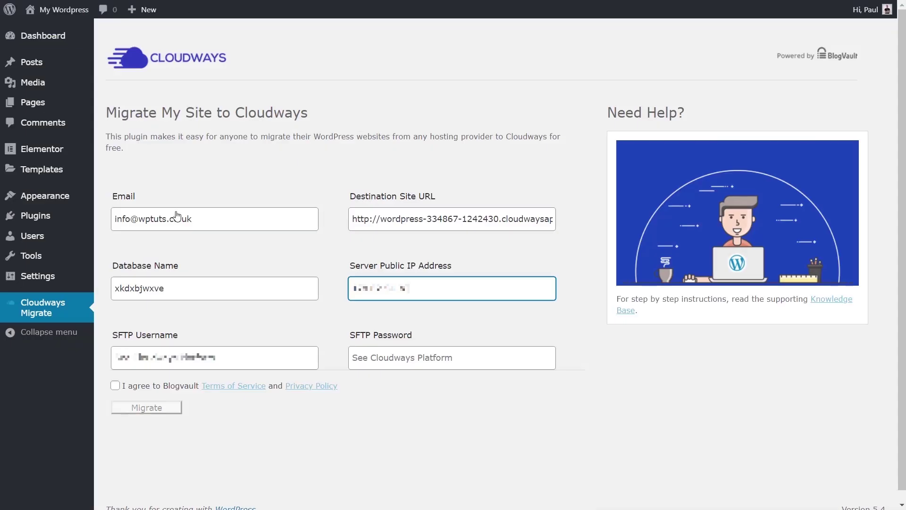
click(175, 357)
key(ctrl+v)
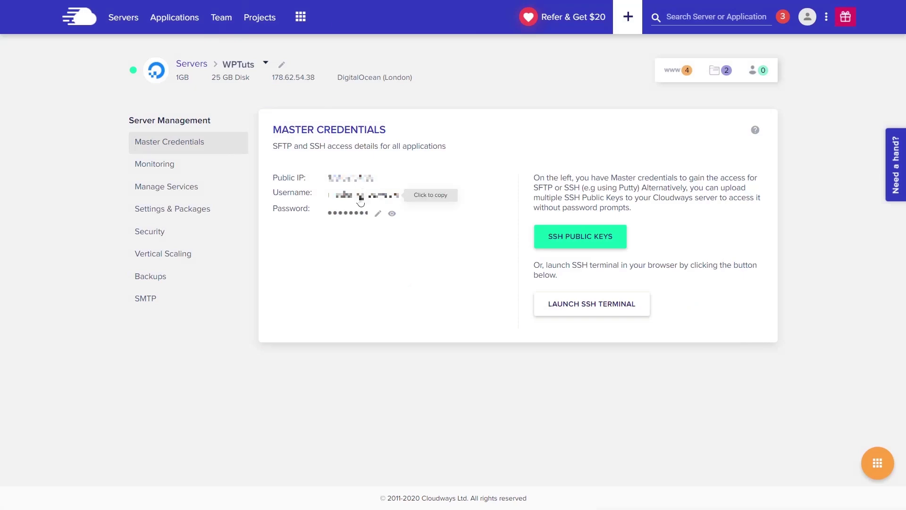
click(348, 213)
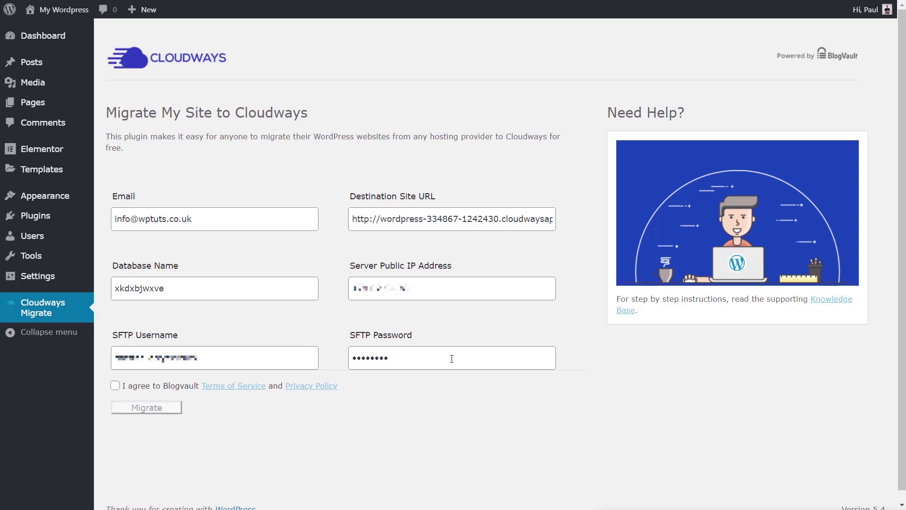
click(116, 387)
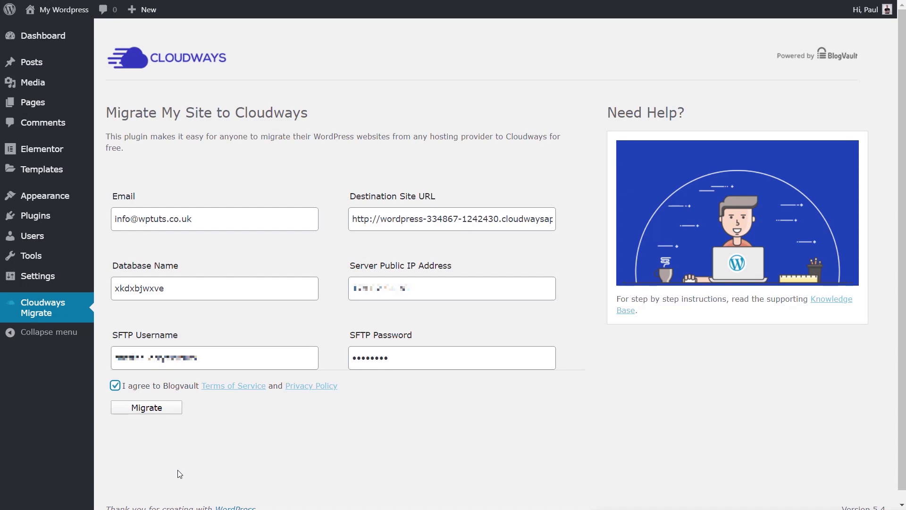
click(152, 408)
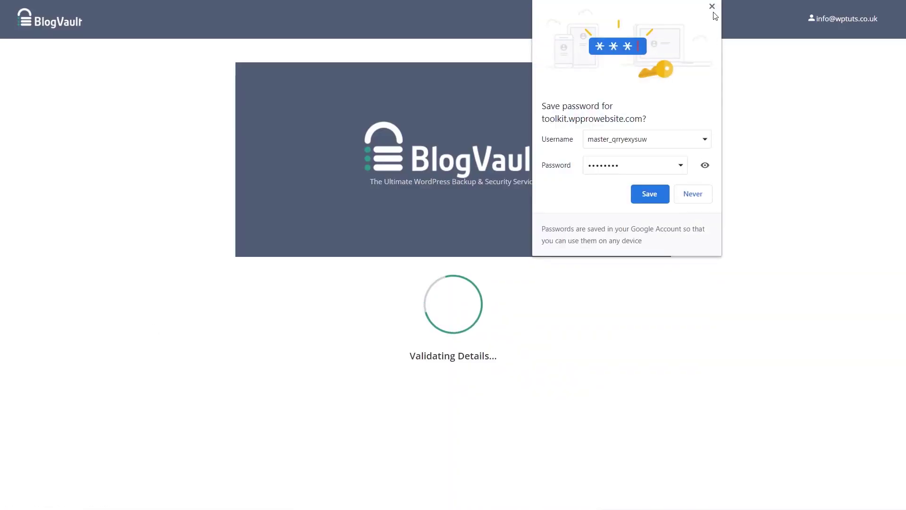
Dismiss the save-password prompt and follow BlogVault's progress until the migration completes.
click(712, 6)
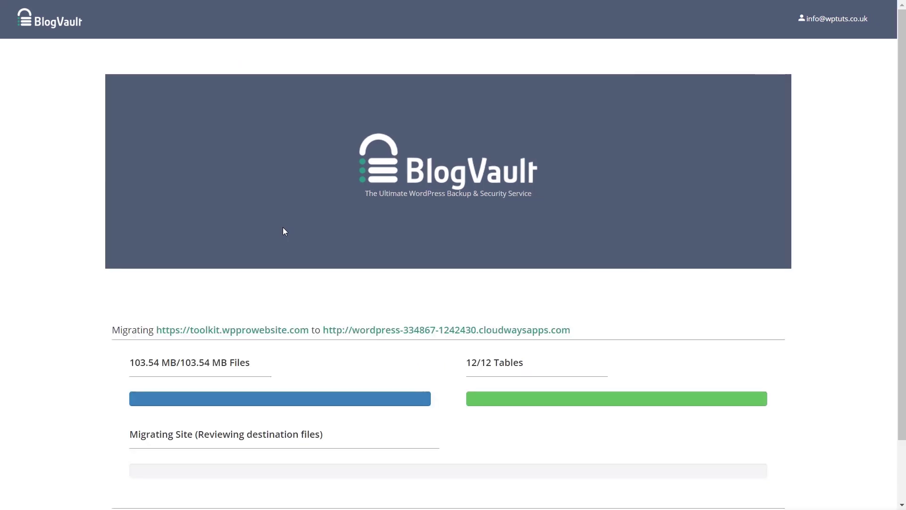
scroll(746, 296, down, 1)
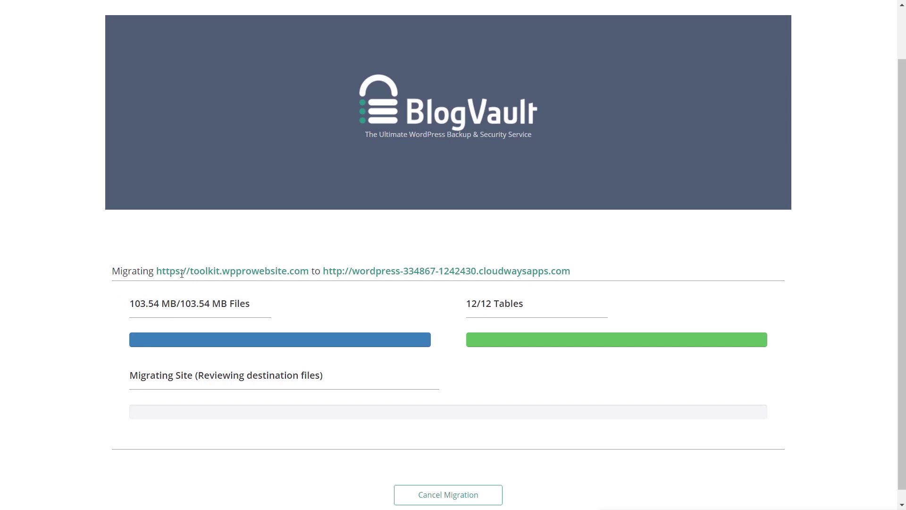
scroll(333, 363, down, 1)
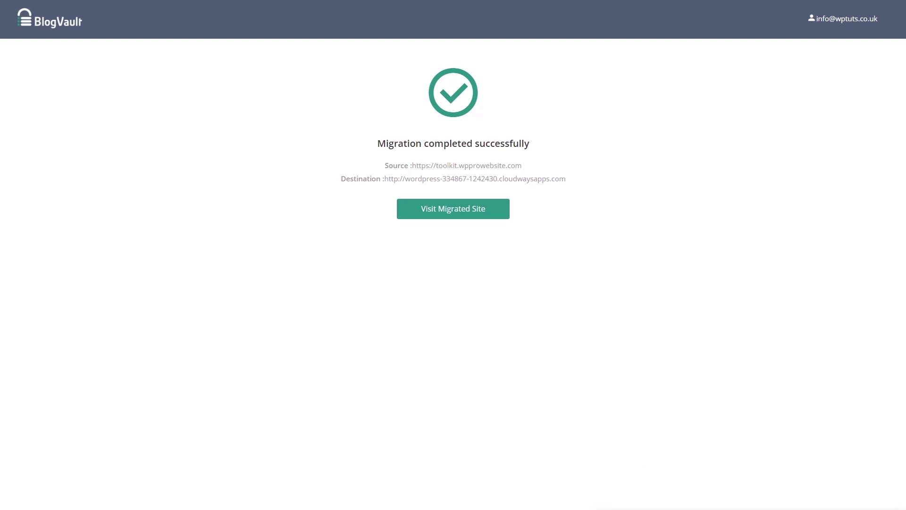
Open the migrated site, scroll its homepage, and check its cloudwaysapps.com address.
click(455, 213)
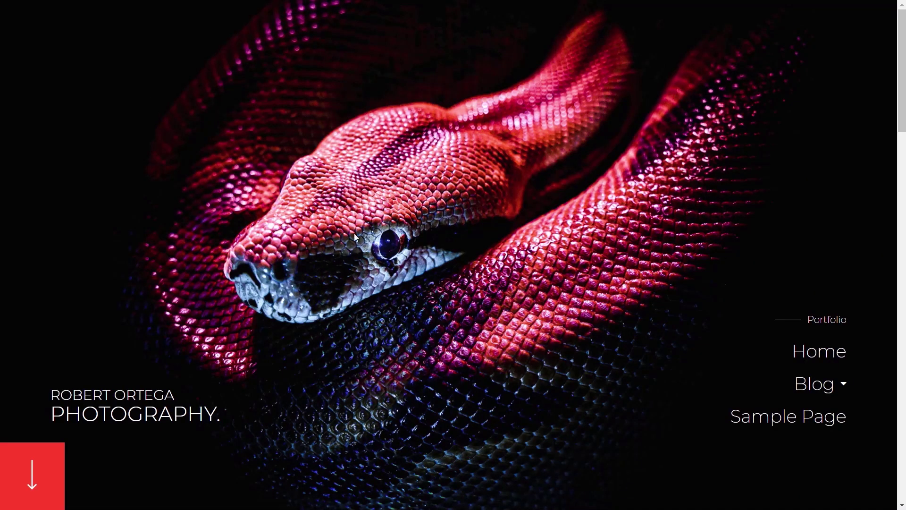
scroll(346, 248, down, 10)
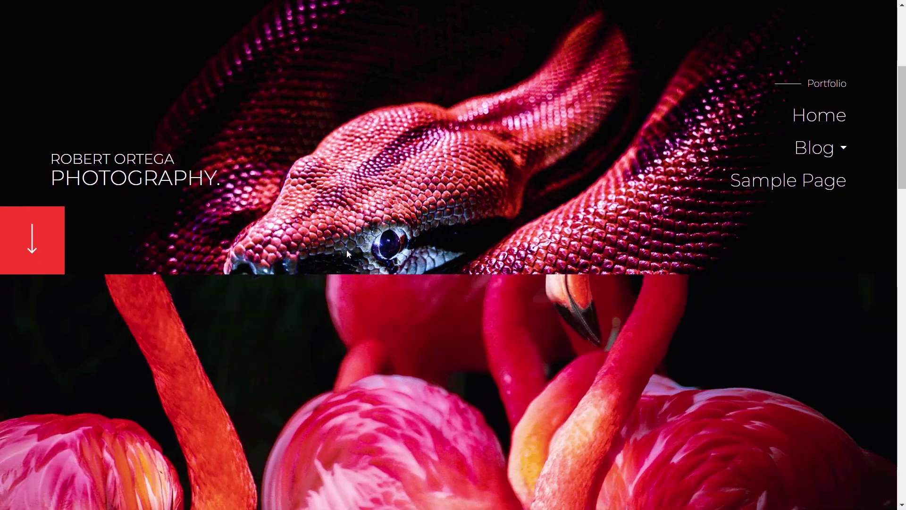
scroll(347, 251, down, 6)
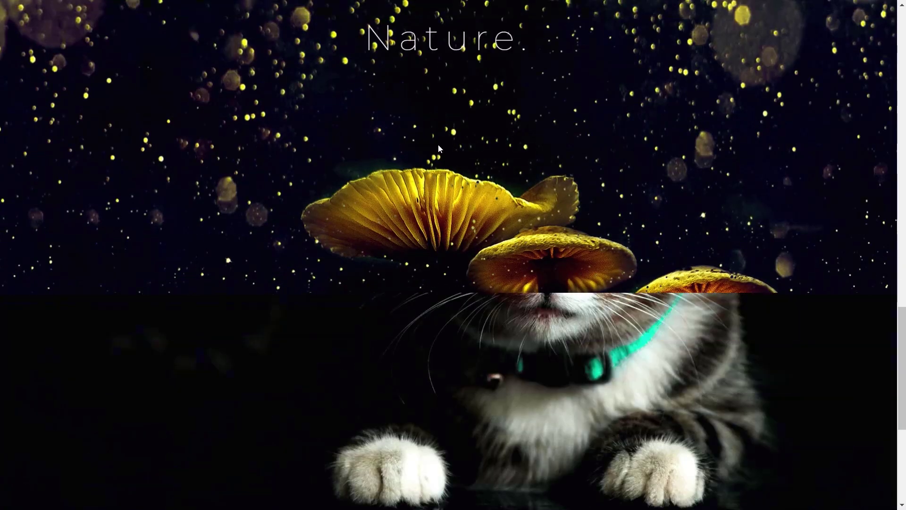
key(F11)
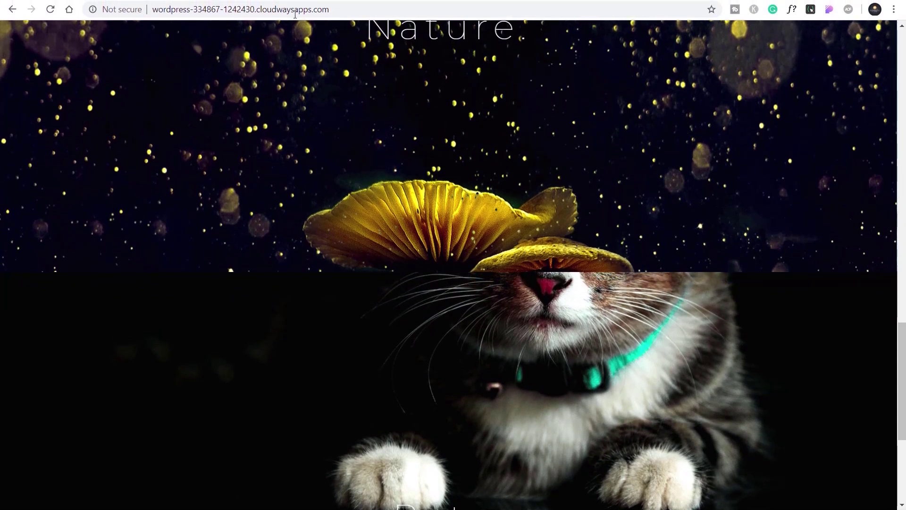
drag(349, 9, 156, 16)
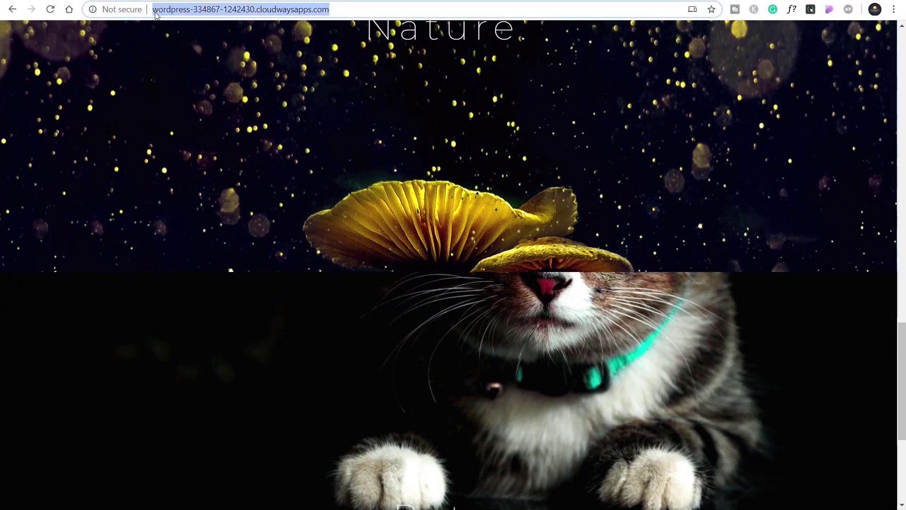